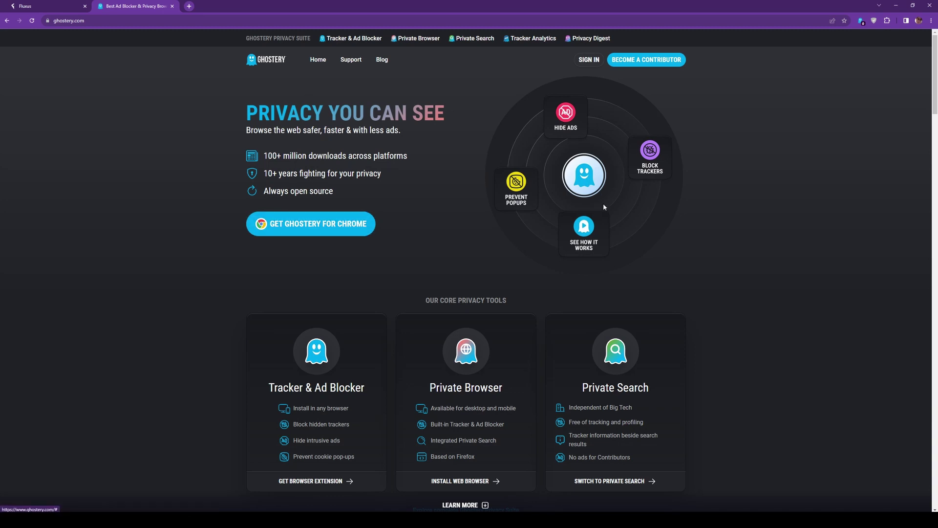
Check that Ghostery's panel shows blocking ON, close it, and return to the Fluxus tab.
click(861, 21)
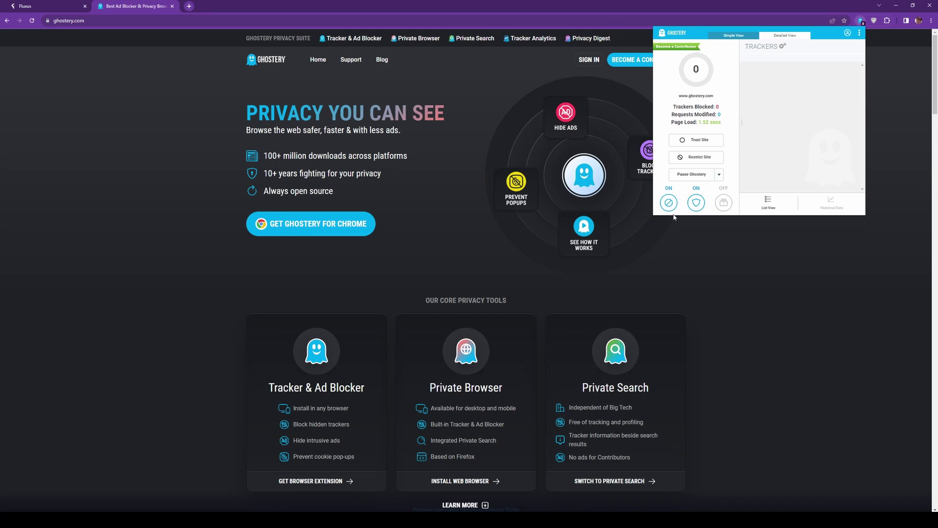
click(753, 282)
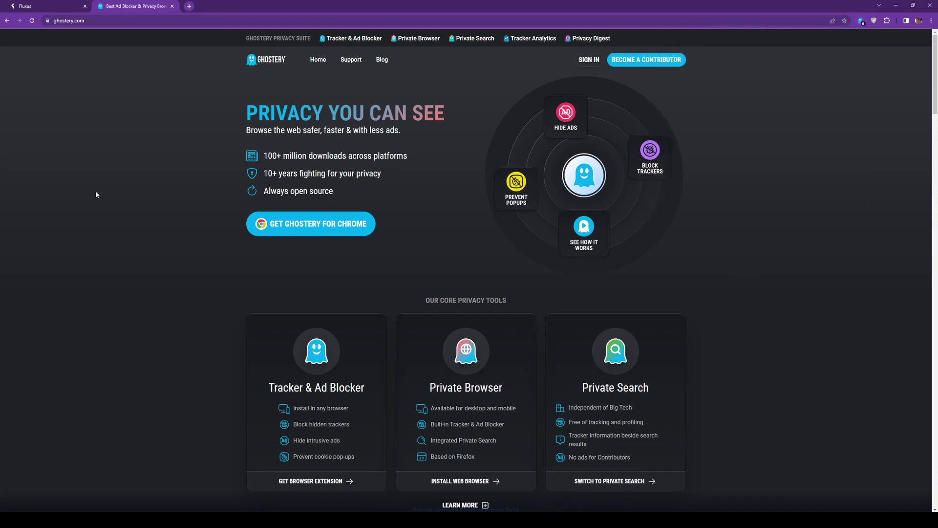
click(49, 6)
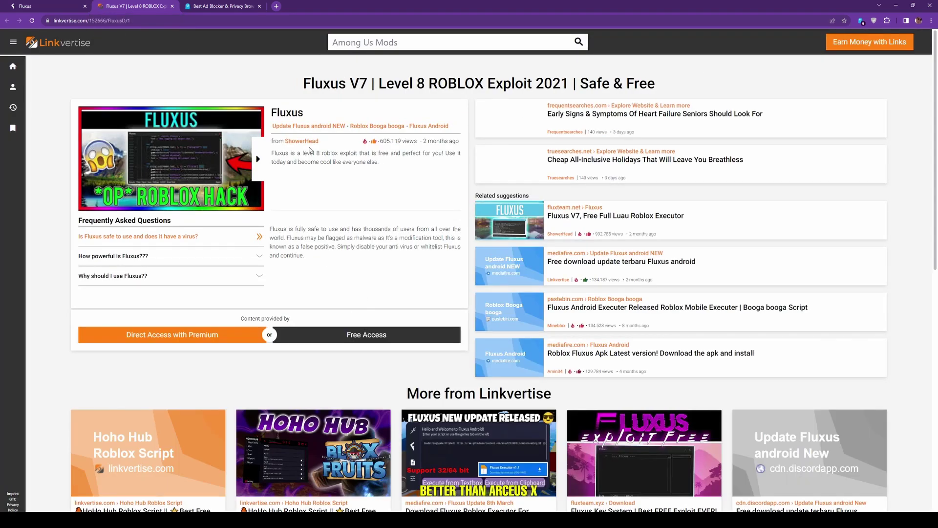
Review Ghostery's blocked Linkvertise trackers, then close the Fluxus Download and Linkvertise tabs.
click(861, 20)
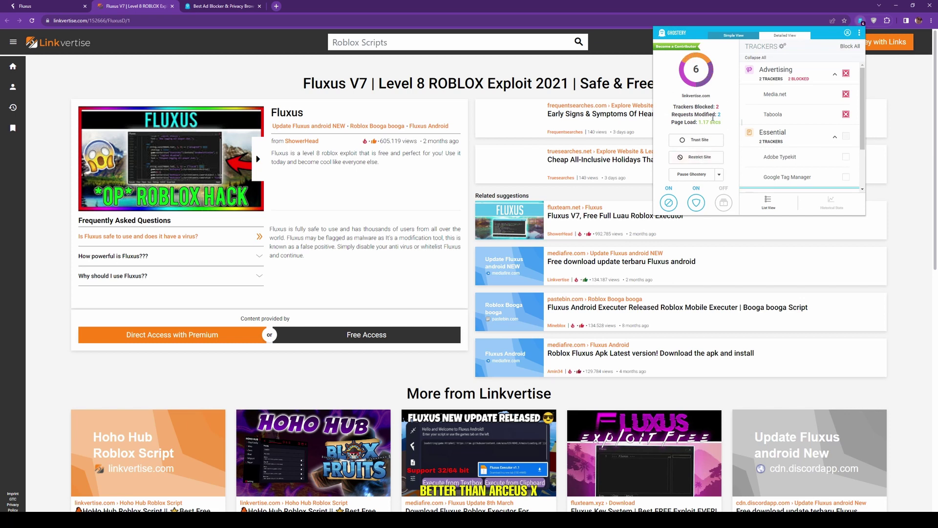
click(835, 76)
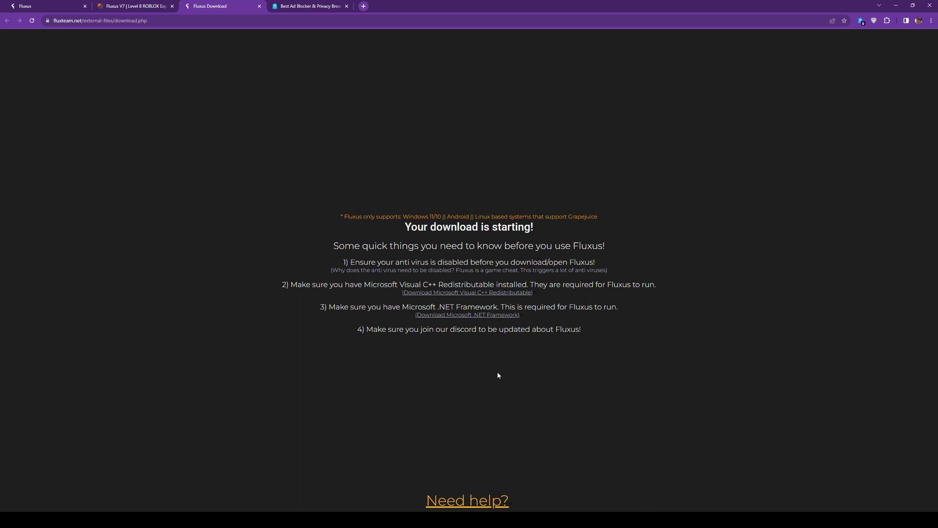
click(259, 6)
click(172, 6)
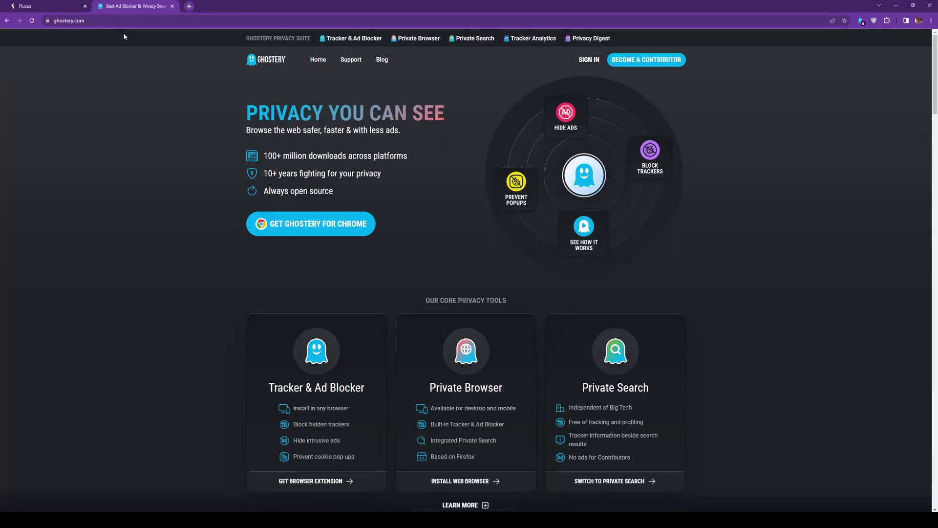
From the Fluxus tab's LV Installer link, download the Fluxus Download zip on the Fluxus V7 page.
click(57, 4)
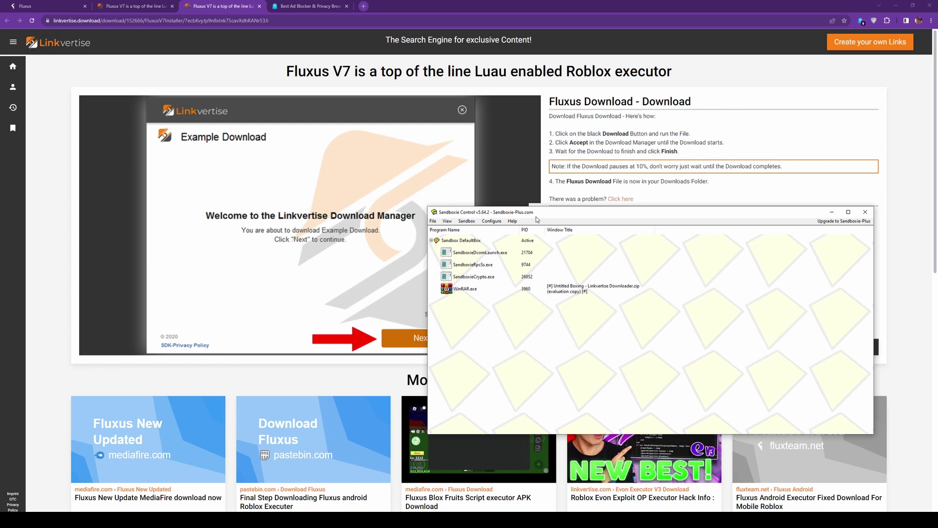
drag(537, 219, 401, 157)
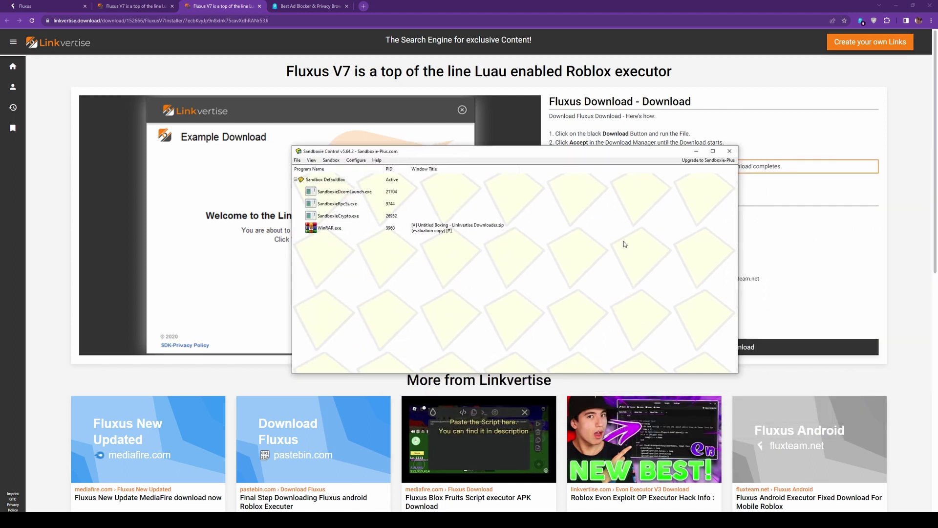
click(651, 131)
click(679, 347)
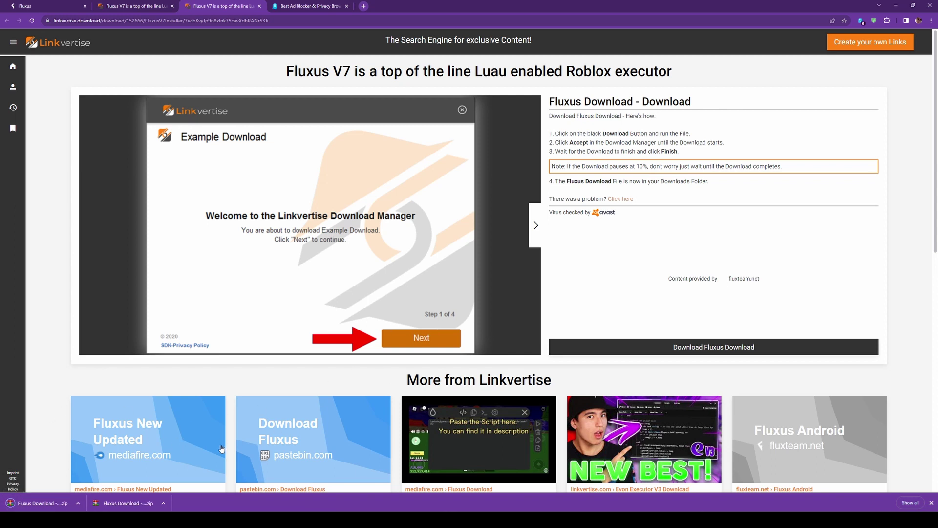
Run the downloaded Fluxus Download (1).zip in Sandboxie's DefaultBox by dropping it onto Sandboxie Control.
key(ctrl+j)
click(398, 109)
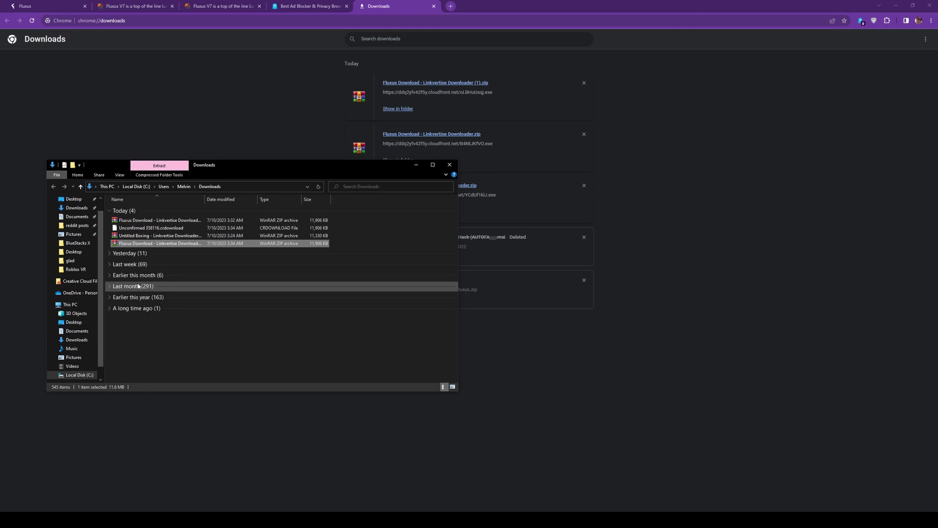
key(alt+Tab)
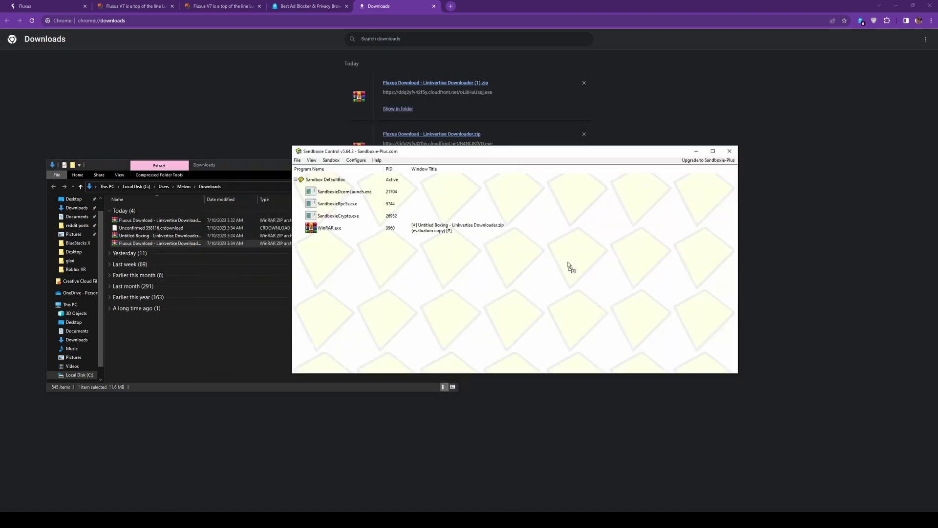
drag(354, 254, 356, 255)
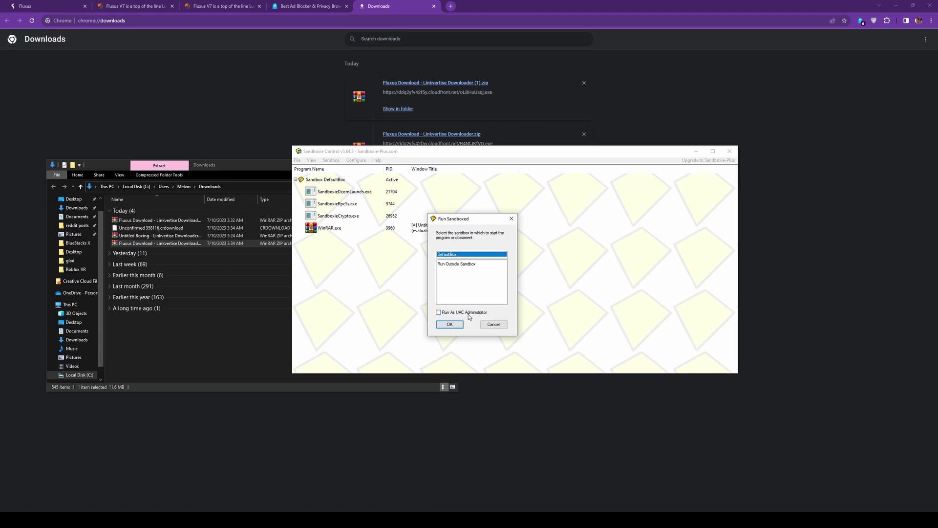
click(449, 324)
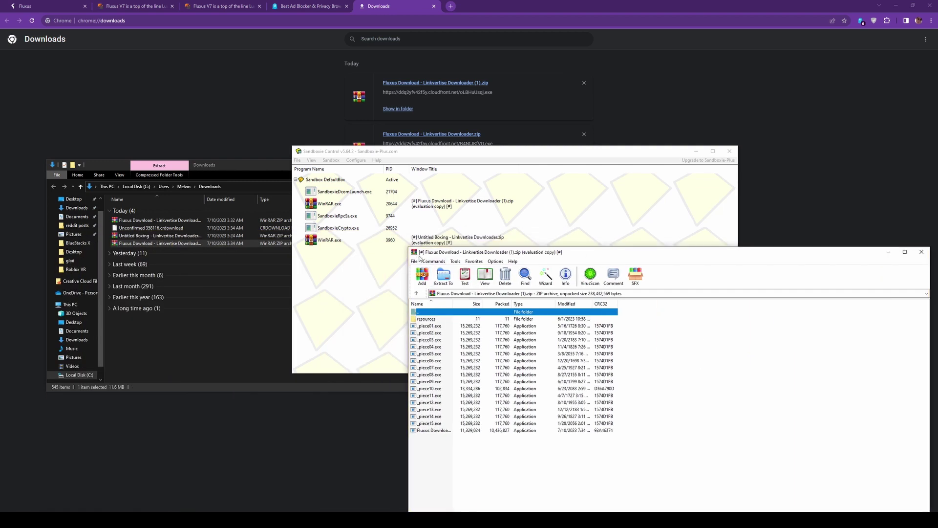
Place WinRAR beside Sandboxie's process list and select the Fluxus Download .exe in the archive.
drag(433, 255, 339, 164)
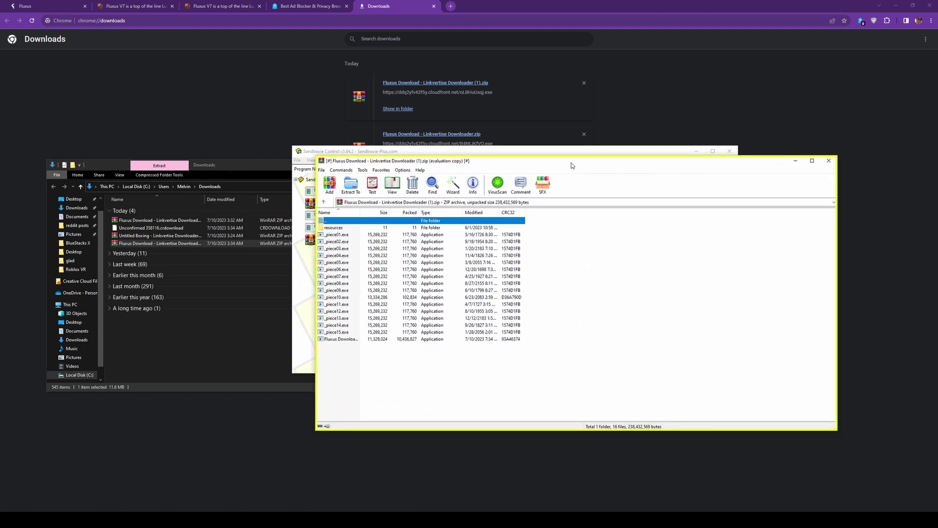
drag(414, 163, 520, 87)
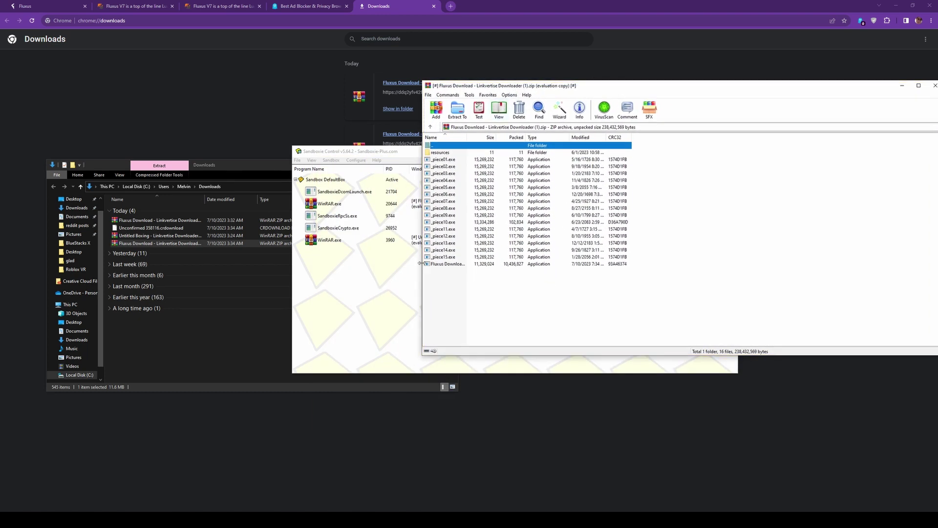
click(456, 294)
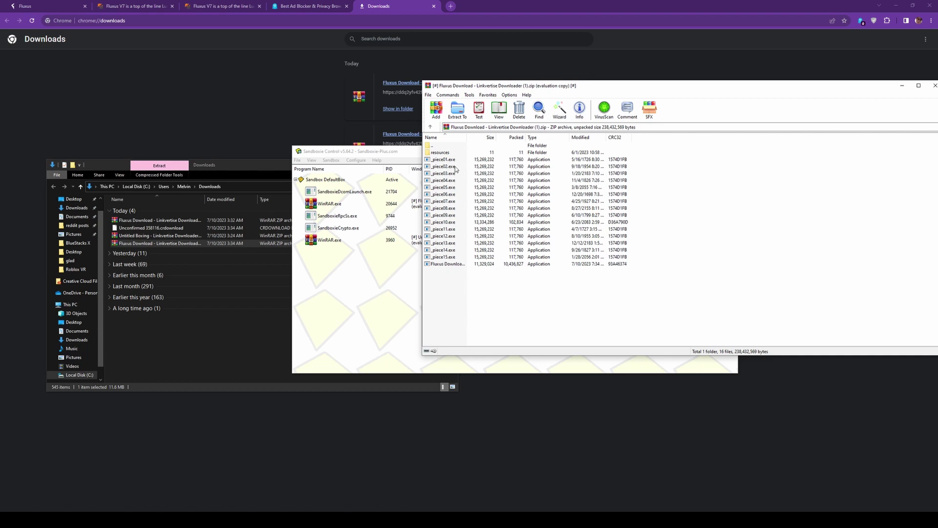
click(477, 267)
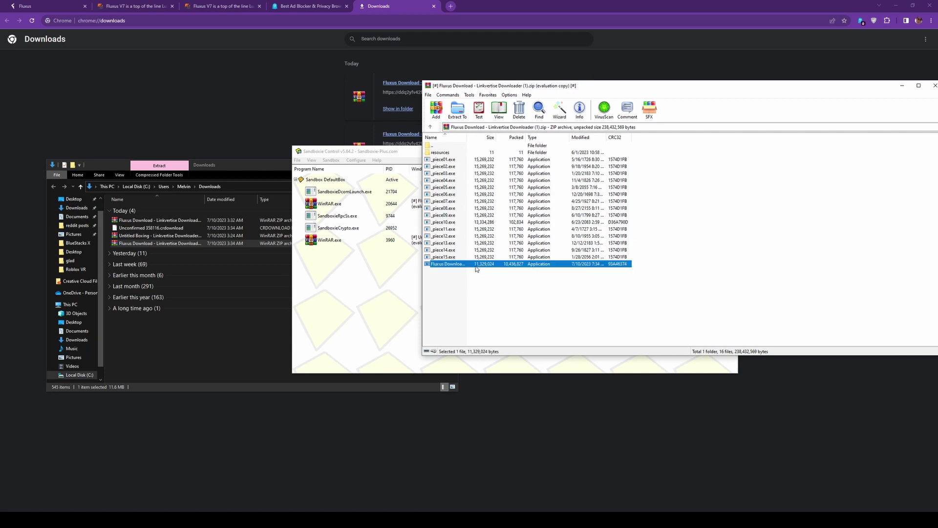
Launch the Fluxus Download application sandboxed with admin approval and continue past the welcome page.
double_click(477, 266)
click(431, 310)
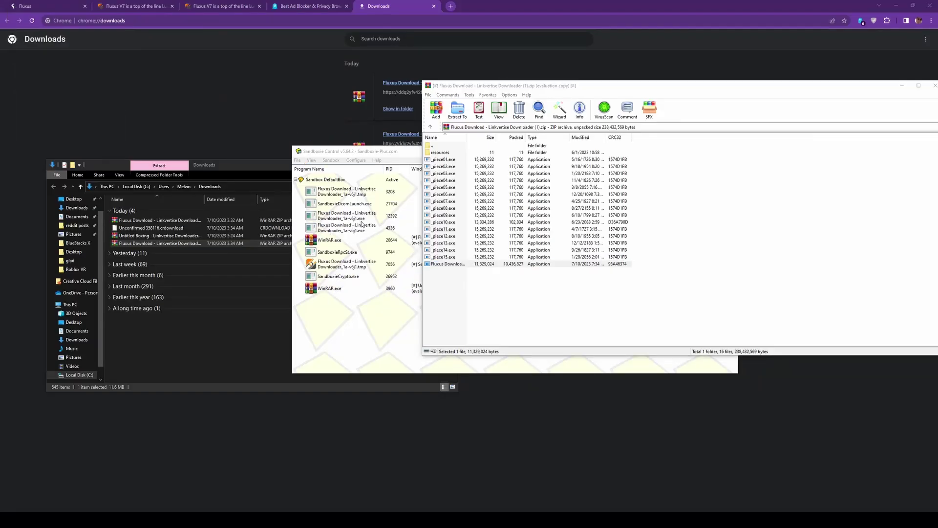
drag(422, 184, 426, 158)
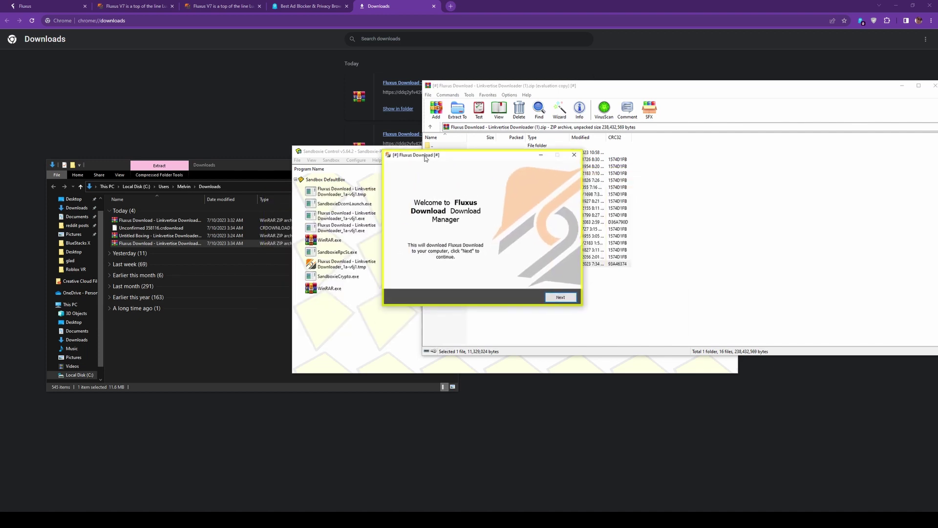
click(357, 268)
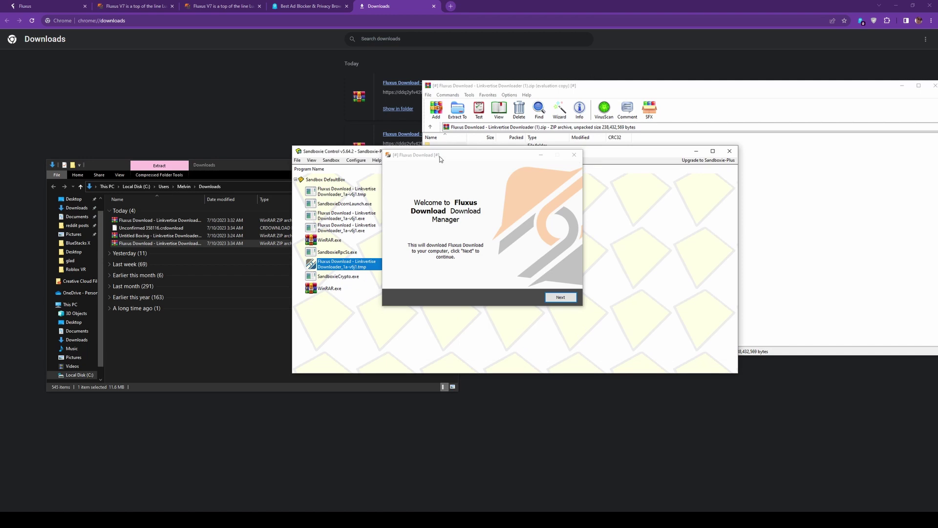
drag(440, 157, 410, 142)
click(519, 284)
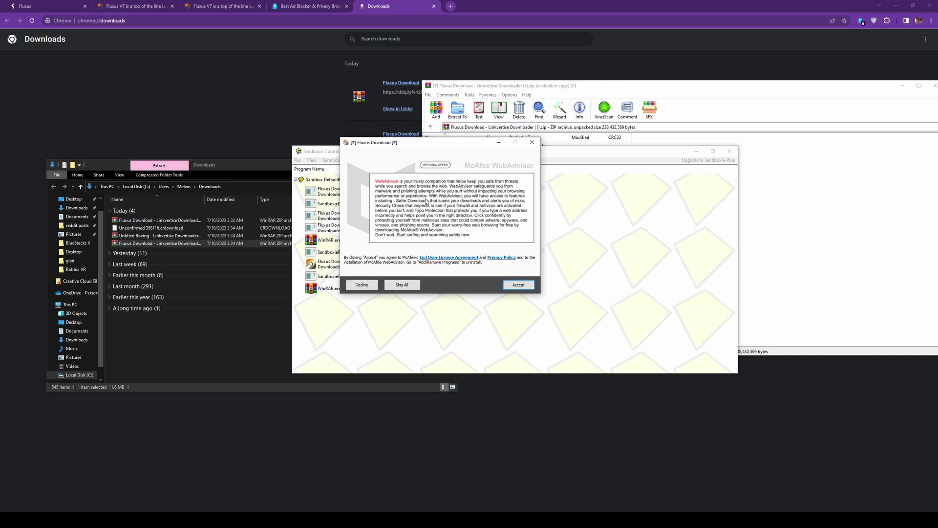
Decline the McAfee WebAdvisor and RAV Endpoint Protection offers.
drag(391, 142, 517, 167)
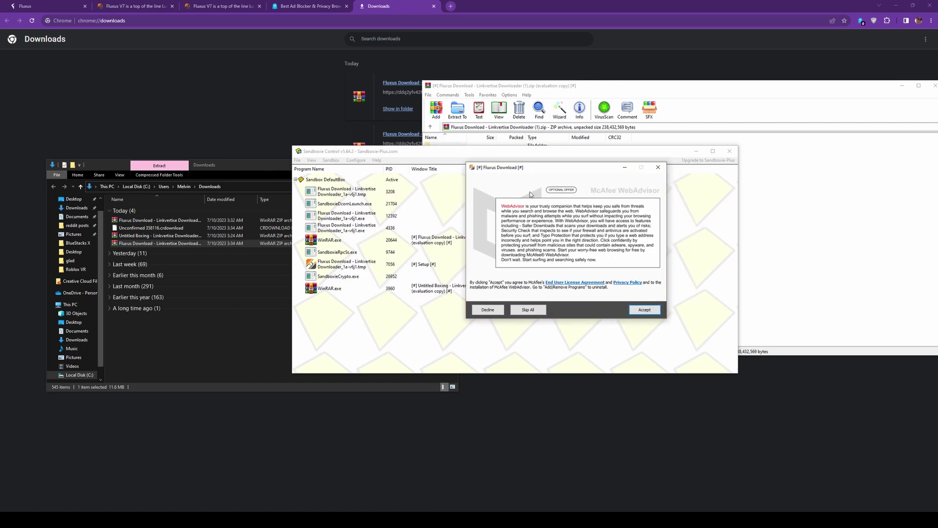
click(488, 311)
click(473, 271)
click(488, 310)
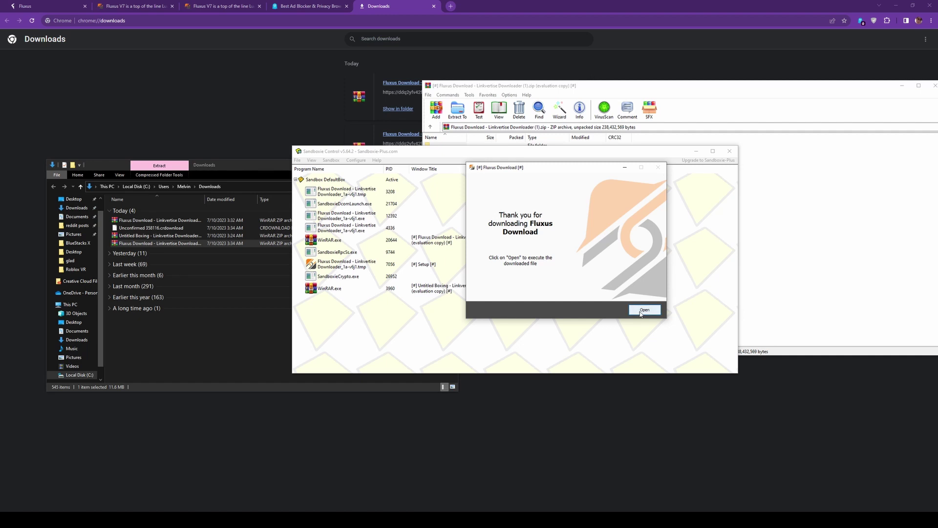
Open the downloaded Fluxus file in sandboxed Chrome, restore its window, and park WinRAR top-right.
click(641, 312)
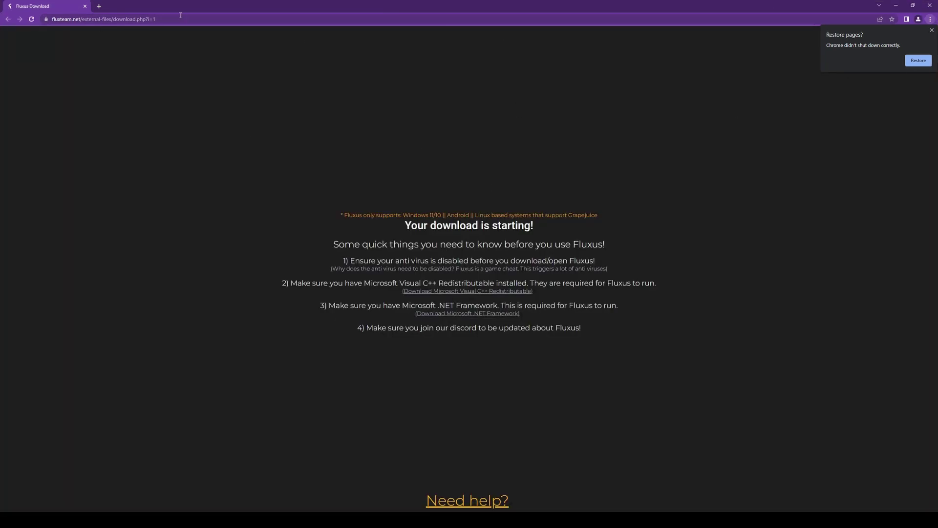
drag(181, 7, 630, 220)
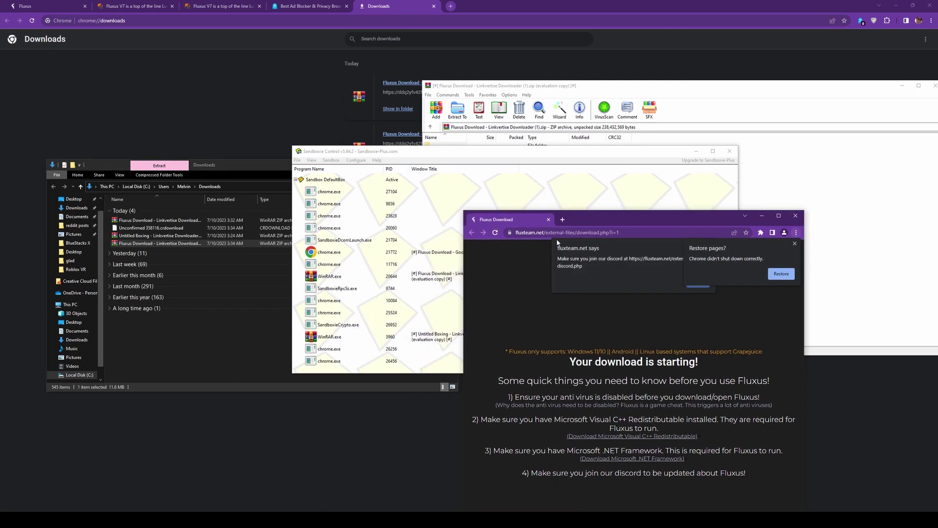
click(448, 184)
click(553, 94)
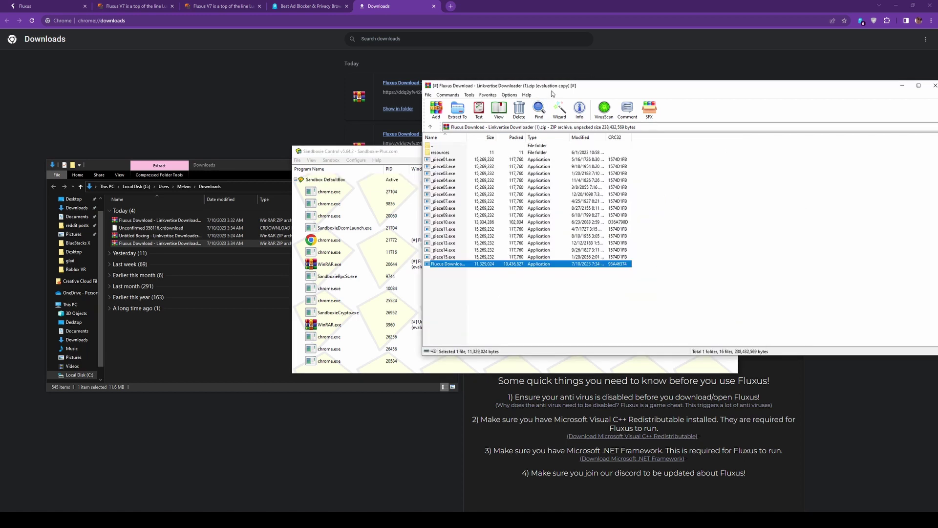
drag(552, 91, 722, 13)
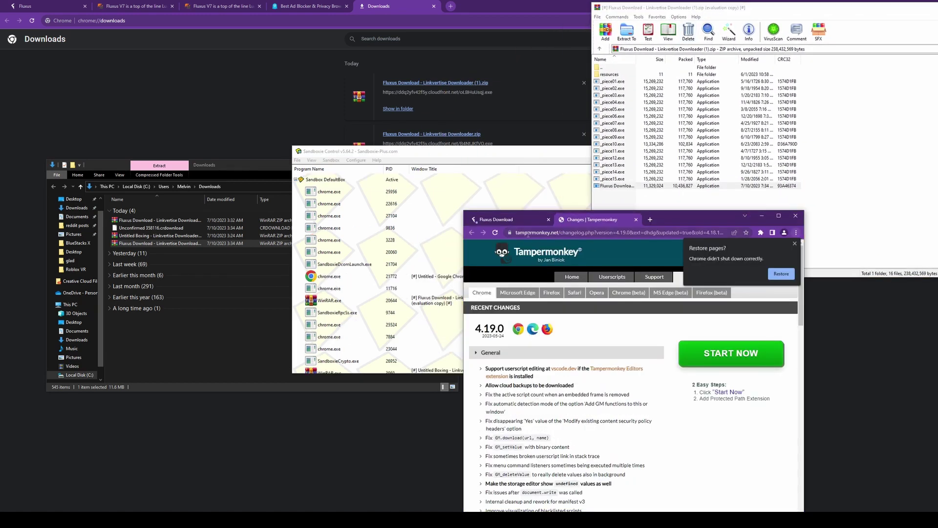
Close the Tampermonkey tab, dismiss the restore-pages bubble and fluxteam.net alert, and reposition Chrome.
key(ctrl+w)
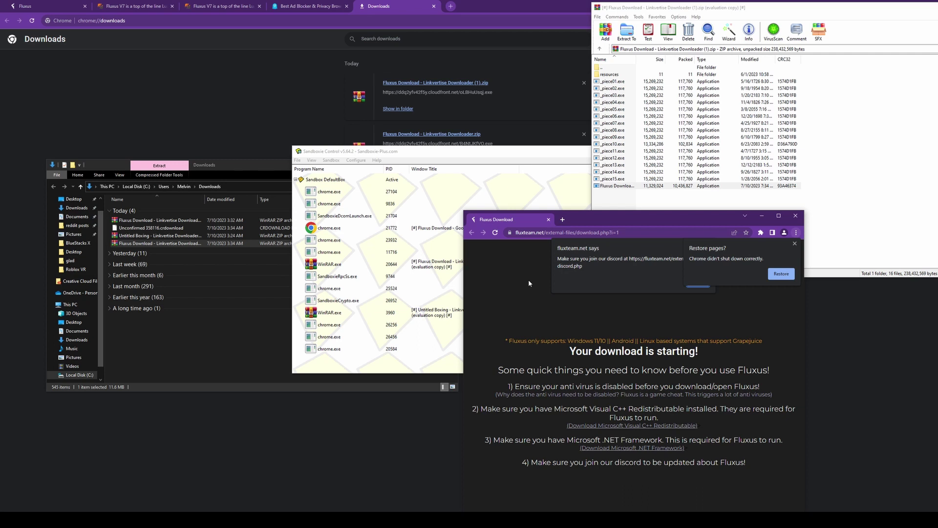
drag(532, 223, 502, 215)
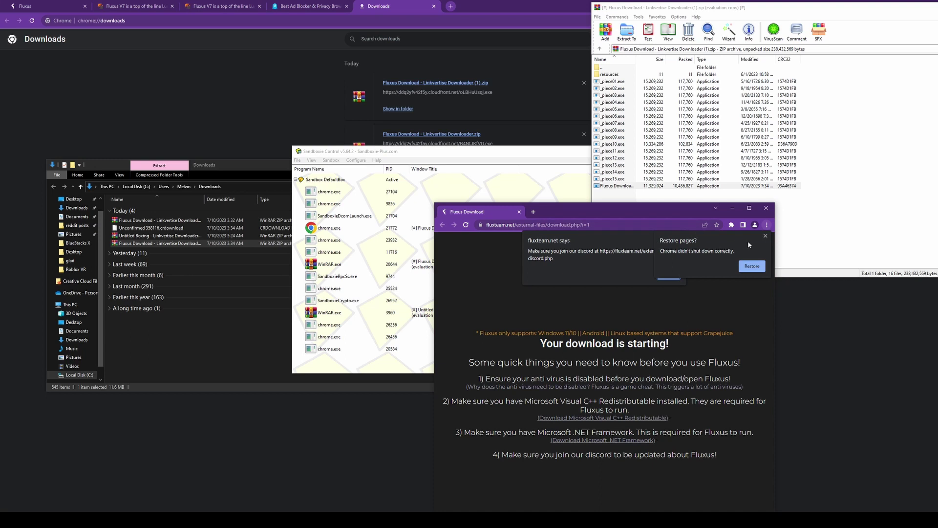
click(765, 235)
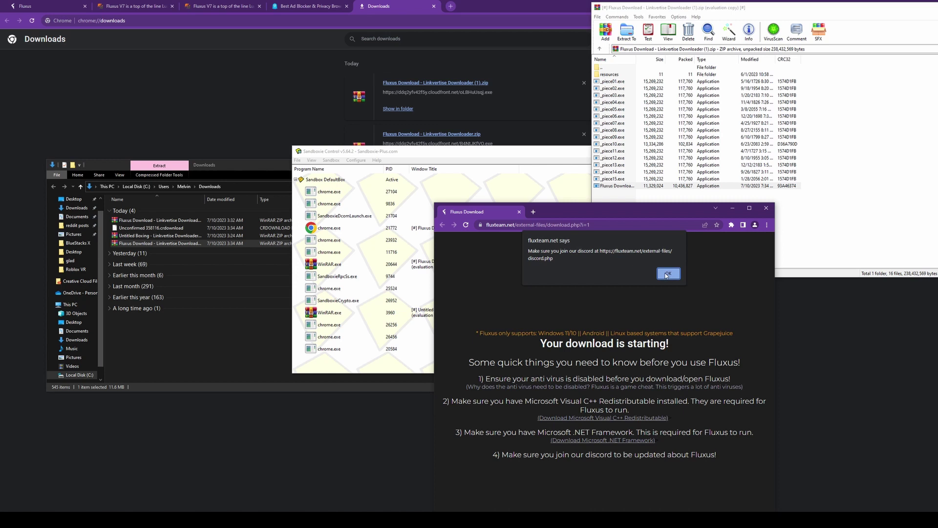
click(667, 273)
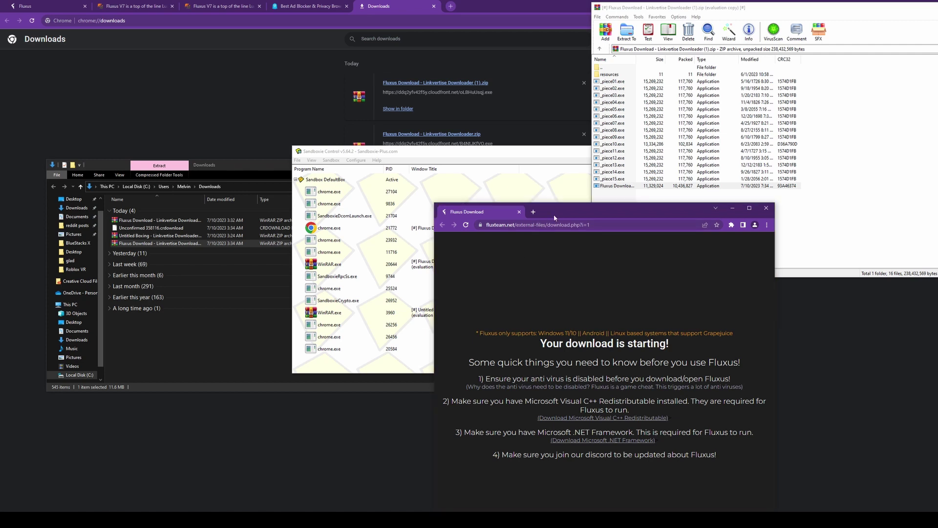
drag(556, 212, 632, 195)
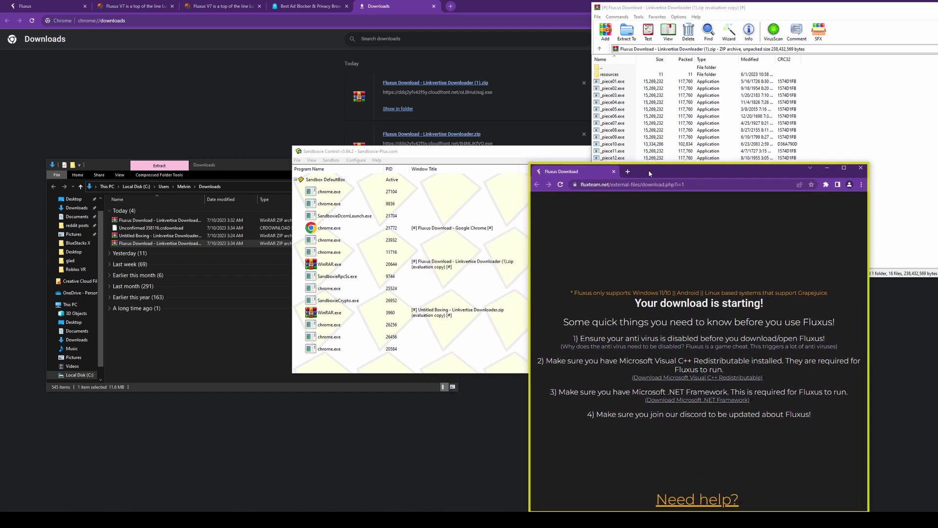
Bring Sandboxie Control forward to show DefaultBox's sandboxed Chrome and WinRAR processes.
drag(645, 167, 638, 172)
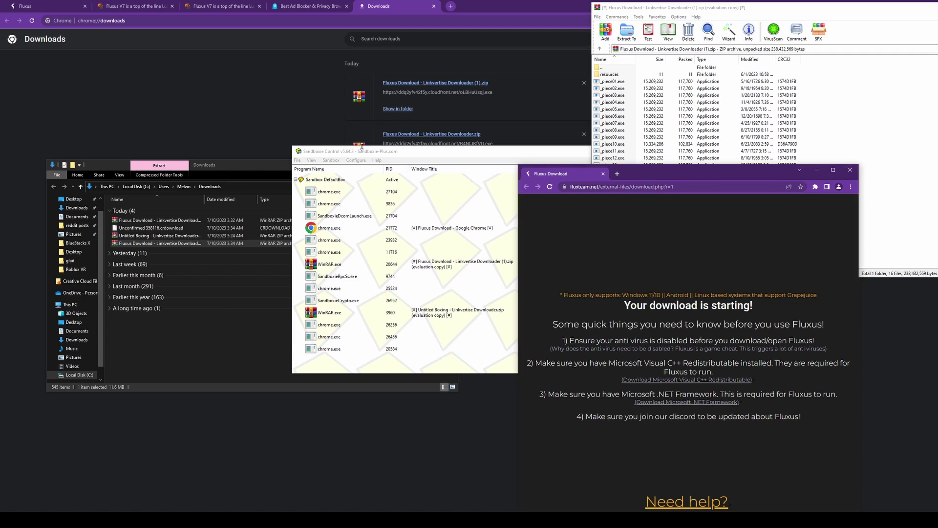
click(344, 152)
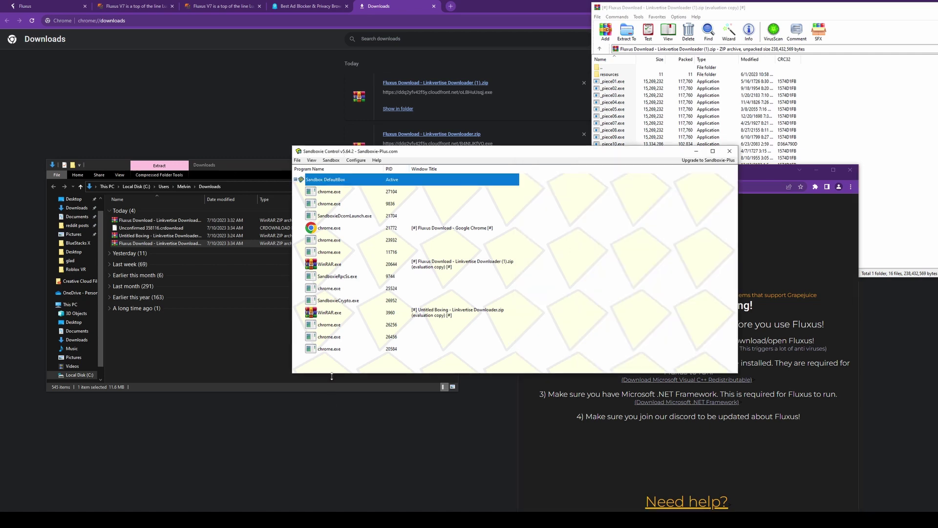